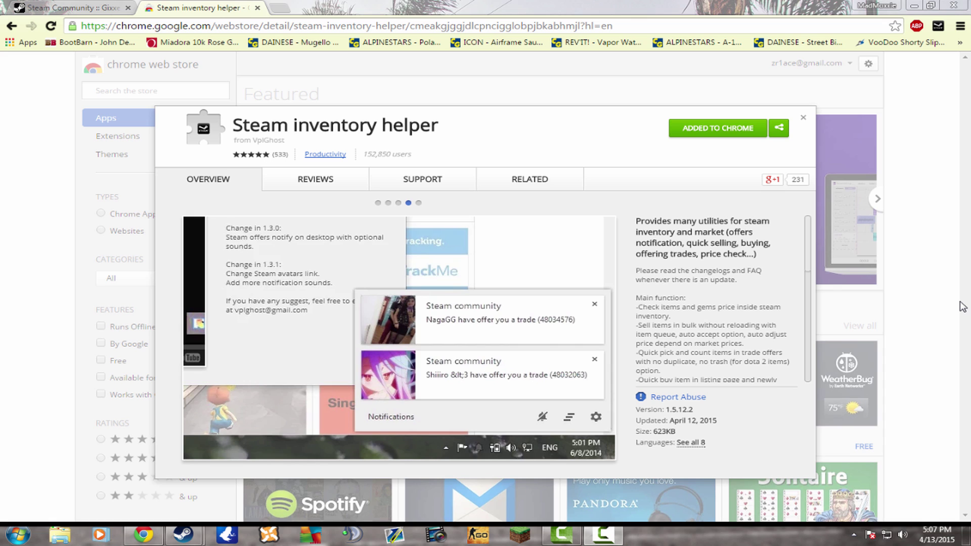
# - Highlight the Steam inventory helper extension's name on its Chrome Web Store page
pyautogui.moveTo(244, 125); pyautogui.dragTo(430, 126)
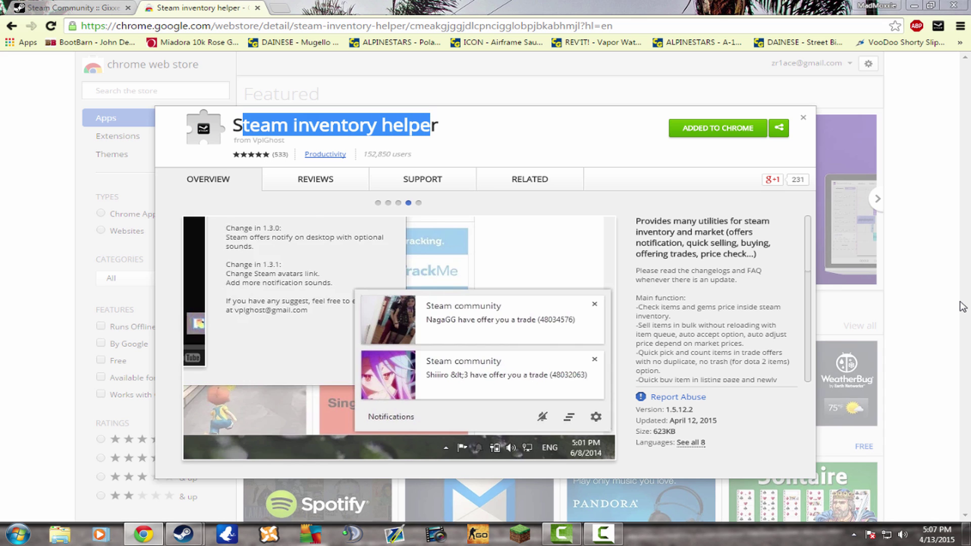
pyautogui.click(430, 126)
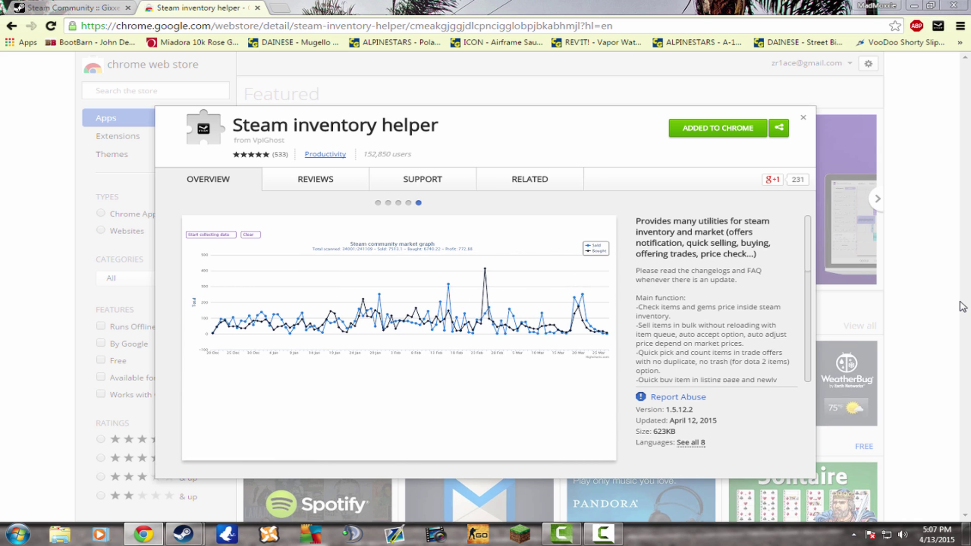
pyautogui.moveTo(439, 125)
pyautogui.mouseDown()
pyautogui.moveTo(212, 129)
pyautogui.moveTo(233, 128)
pyautogui.mouseUp()
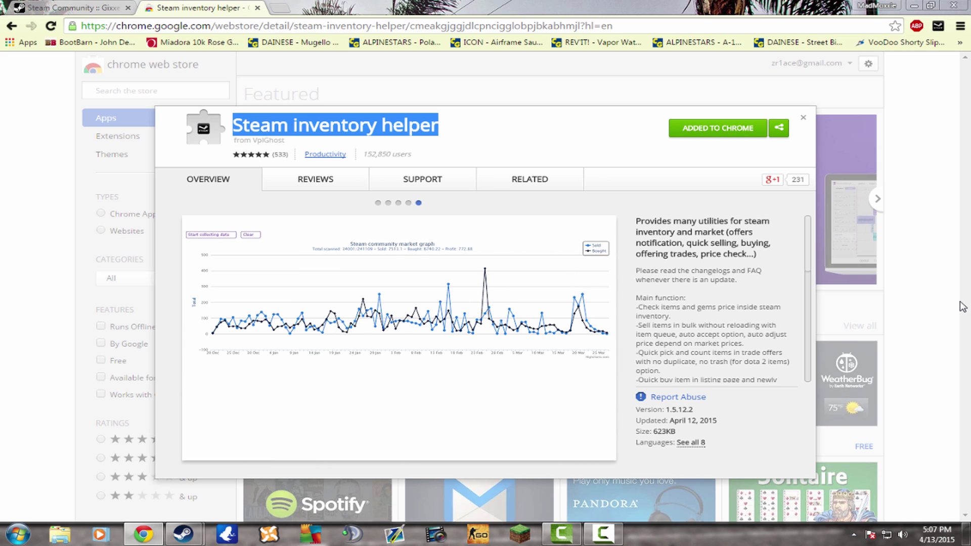
pyautogui.click(233, 127)
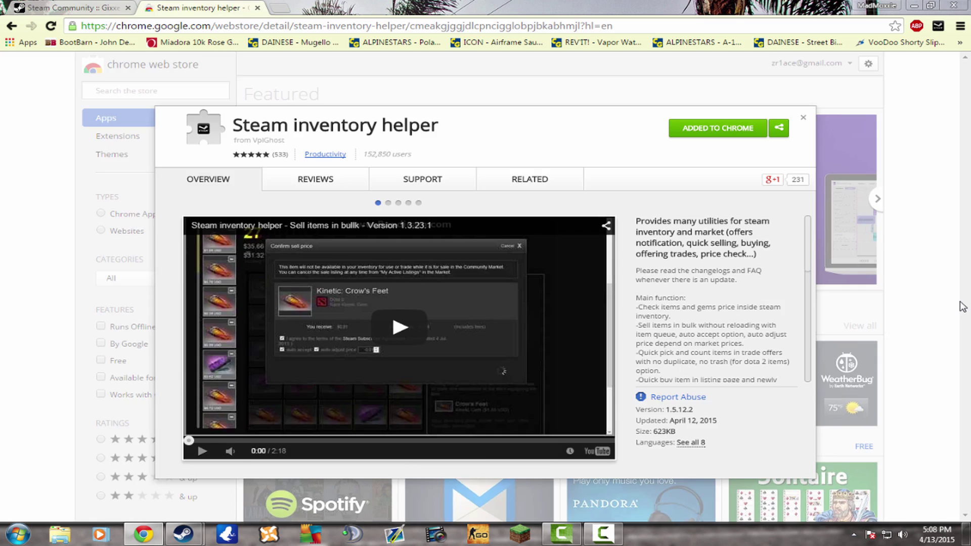
# - Switch to the Steam inventory page and select 27 marketable trading cards for a multi-item sale
pyautogui.hotkey('ctrl', 'Tab')
pyautogui.scroll(-2, 962, 306)
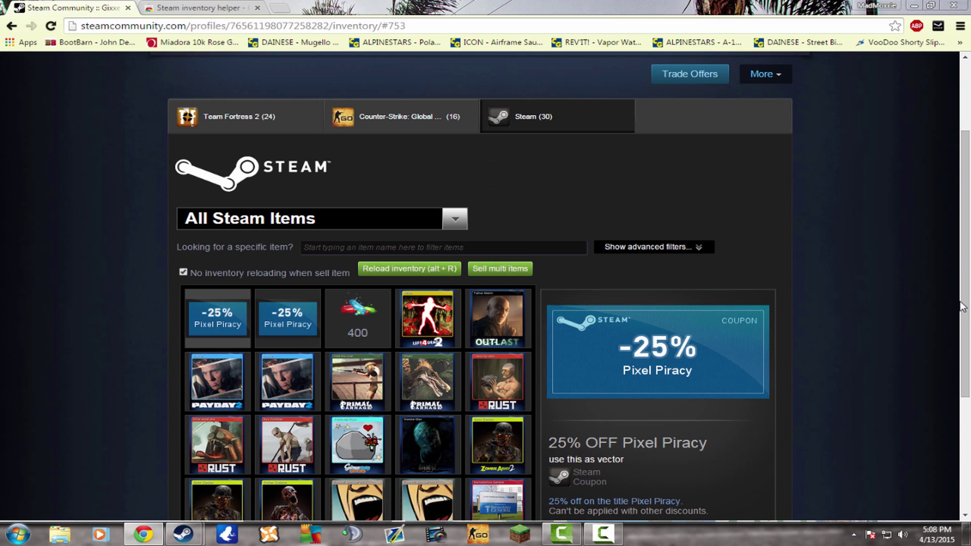
pyautogui.scroll(-2, 962, 306)
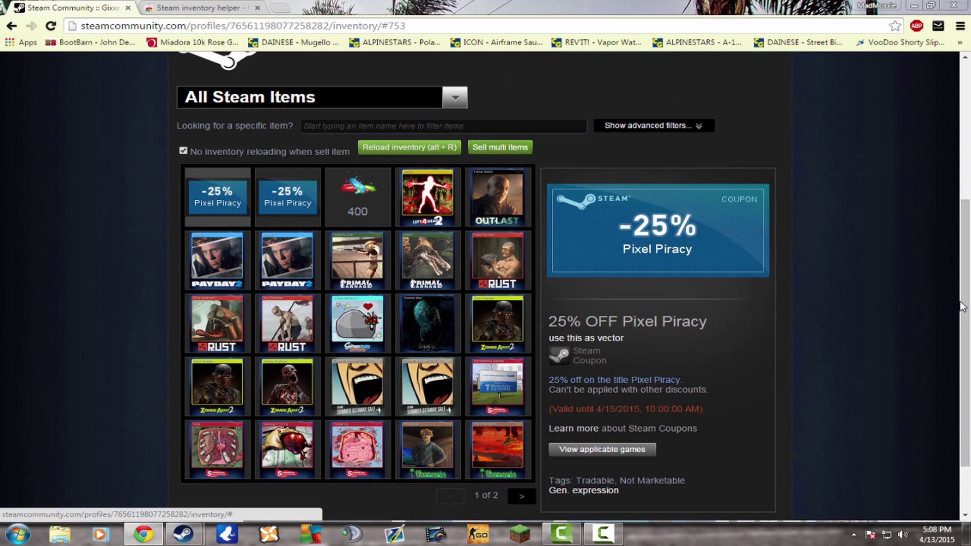
pyautogui.click(494, 147)
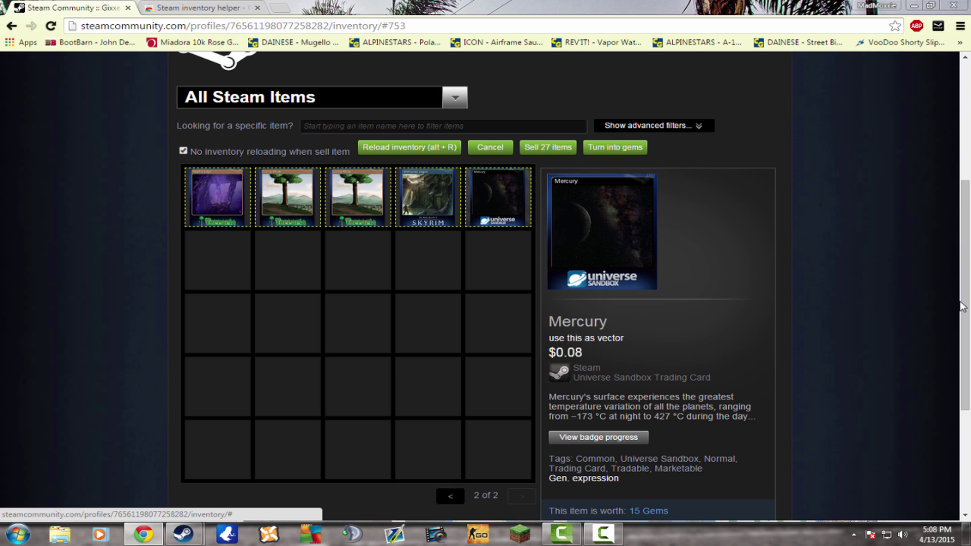
# - Set the auto adjust price to -0.01 and put the 27 queued items up for sale with auto accept
pyautogui.scroll(3, 962, 306)
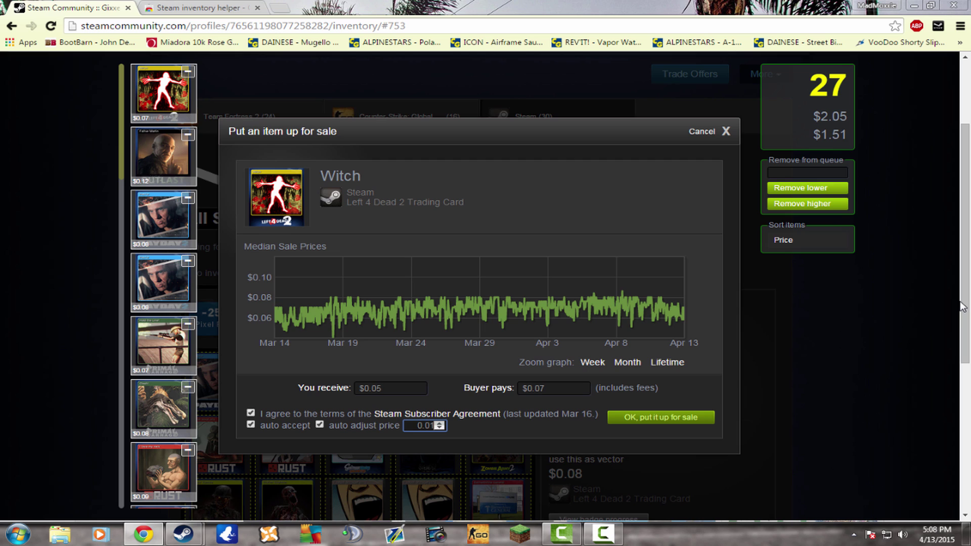
pyautogui.press('Down')
pyautogui.press('Down')
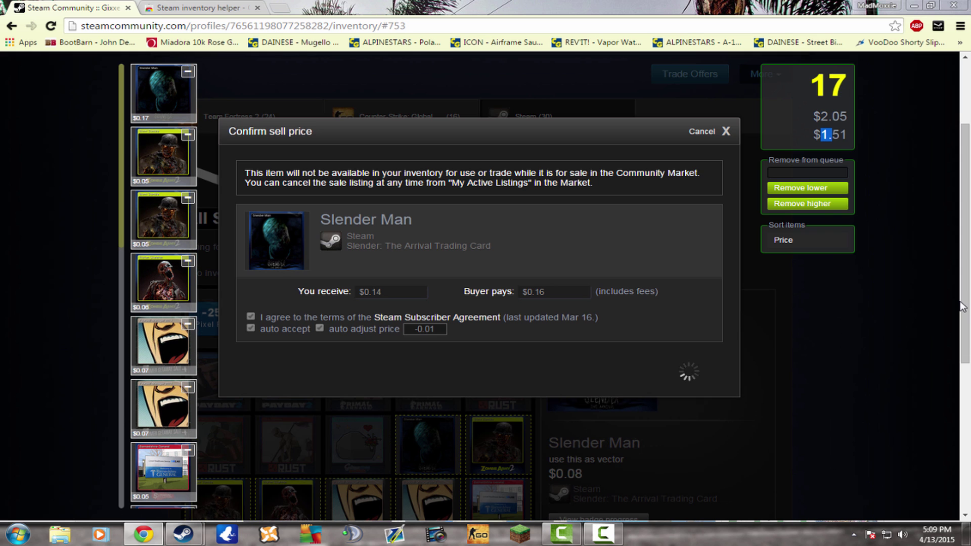
# - Revisit the Steam inventory helper store page, highlight the extension's name, and return to the Steam inventory
pyautogui.hotkey('ctrl', 'Tab')
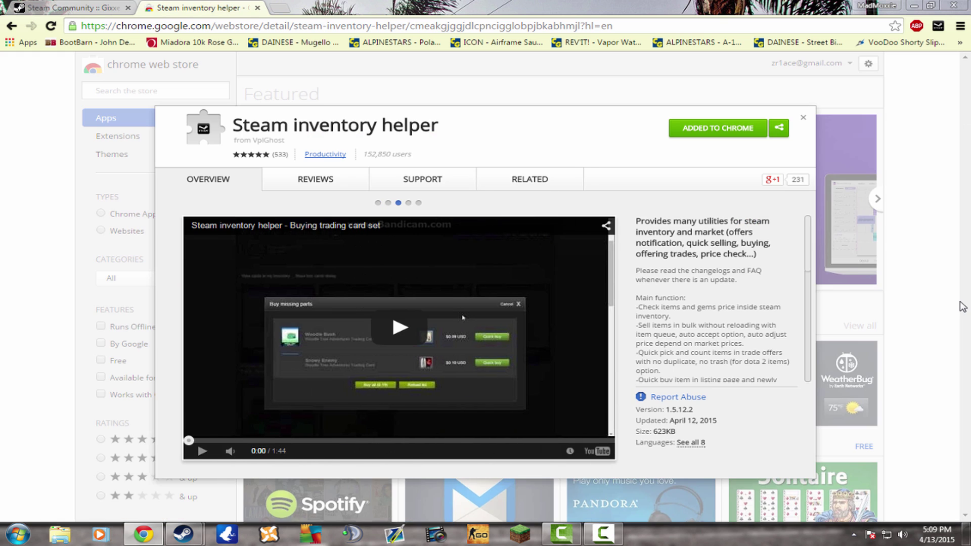
pyautogui.moveTo(439, 126); pyautogui.dragTo(232, 126)
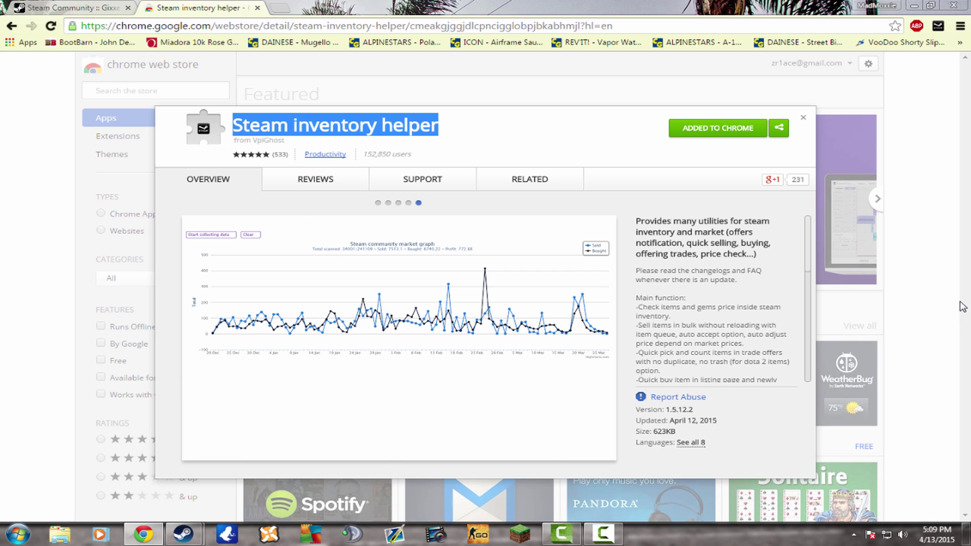
pyautogui.hotkey('ctrl', 'Tab')
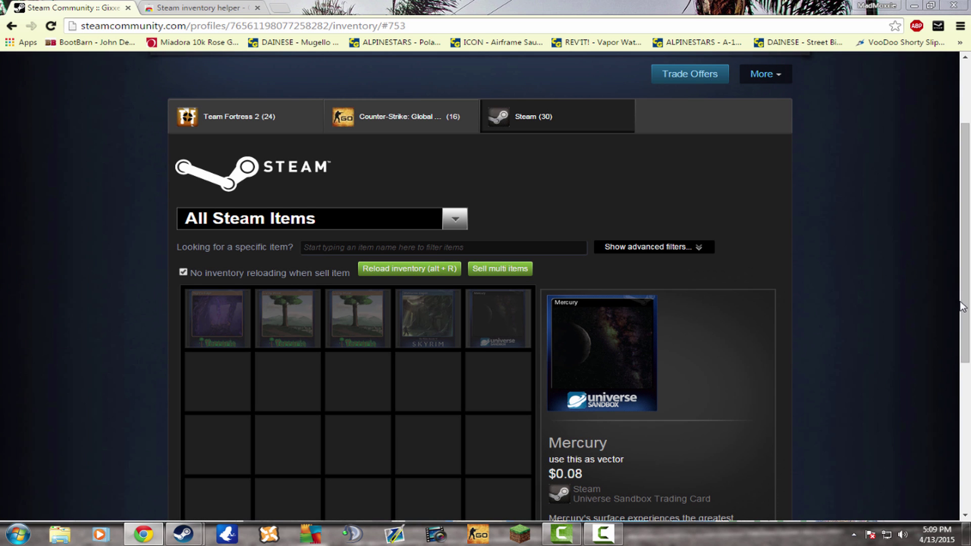
# - Reload the Steam inventory page and review the items remaining in the grid
pyautogui.scroll(-2, 962, 306)
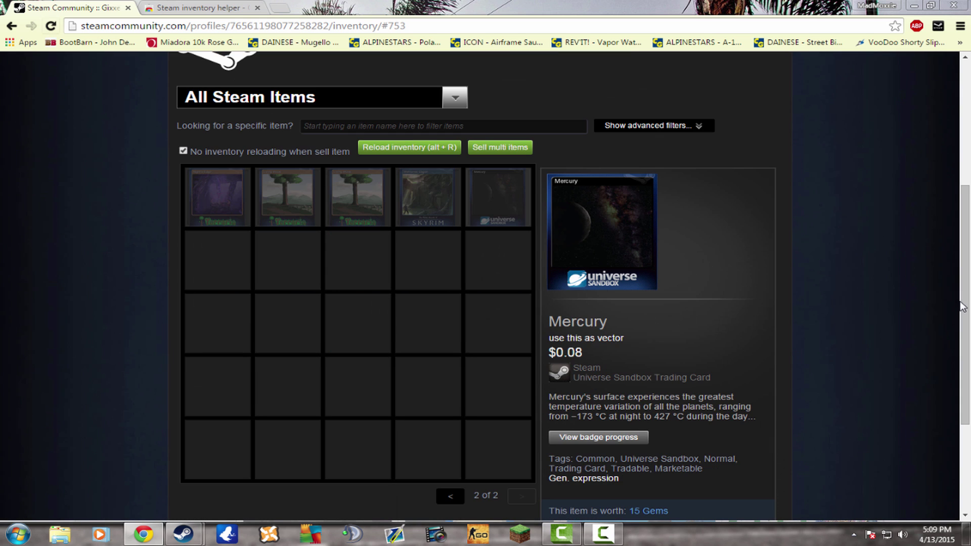
pyautogui.press('F5')
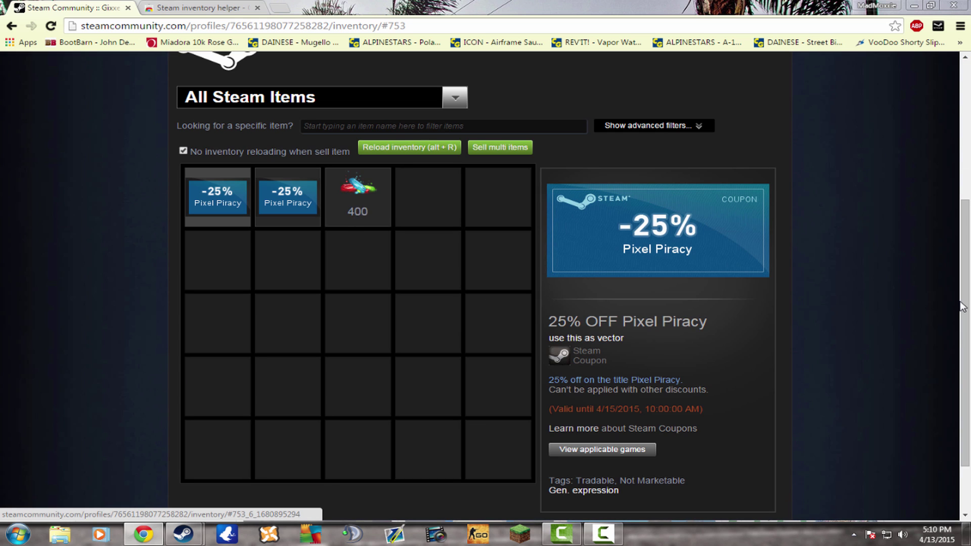
pyautogui.scroll(-2, 962, 306)
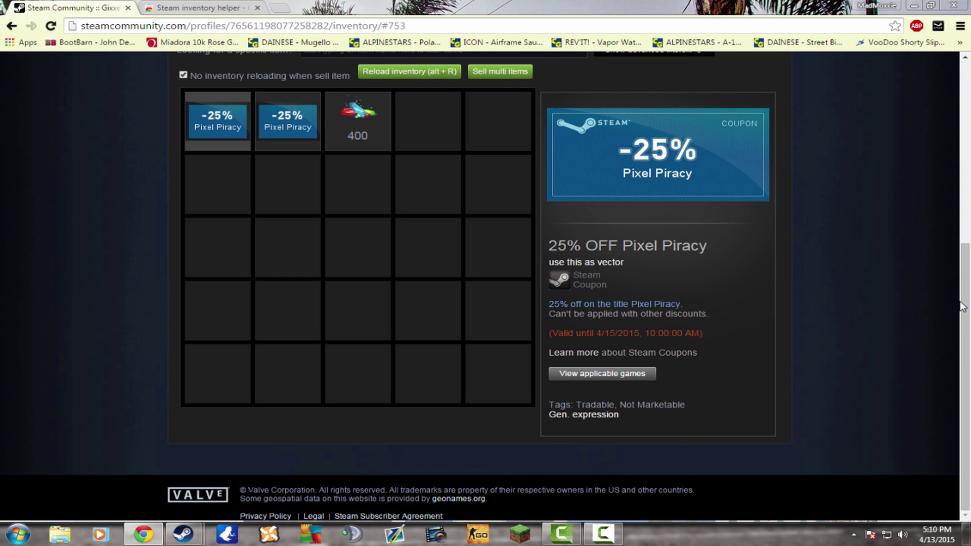
pyautogui.scroll(1, 962, 306)
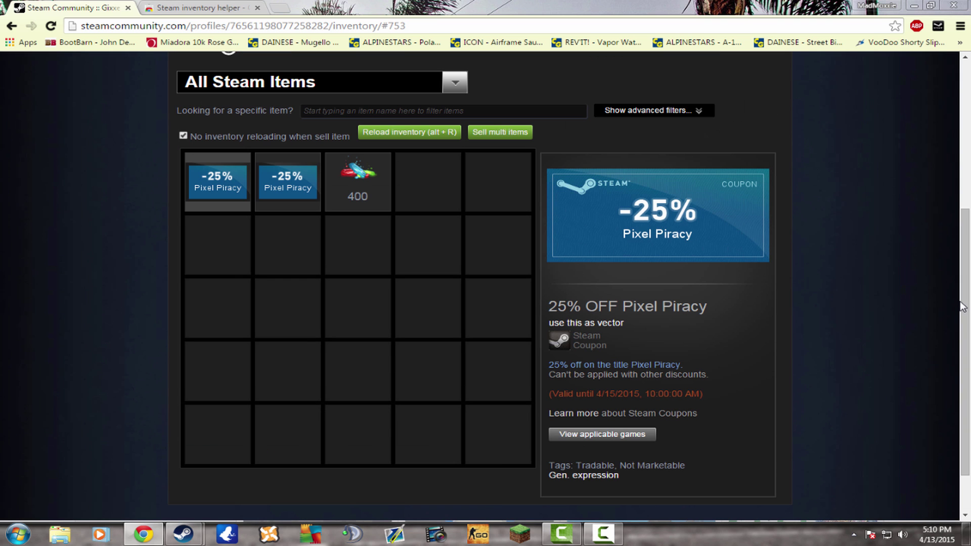
pyautogui.scroll(-1, 962, 306)
pyautogui.scroll(2, 962, 306)
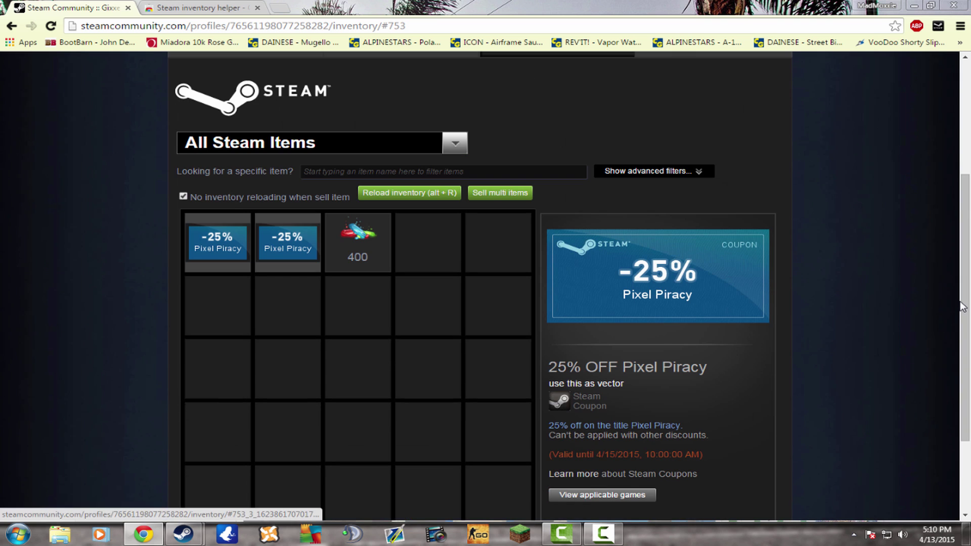
# - View the details of the gems and of the first Pixel Piracy coupon
pyautogui.click(357, 243)
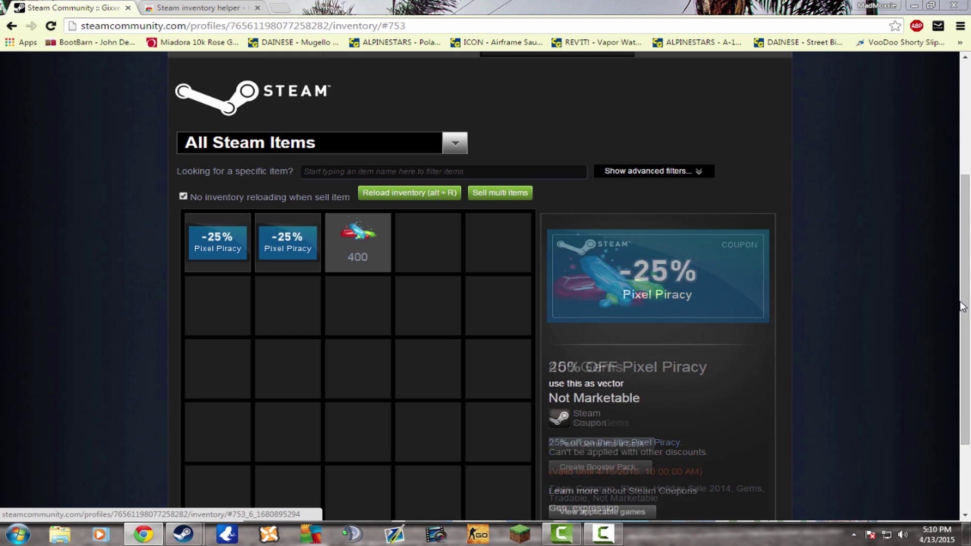
pyautogui.scroll(-2, 962, 306)
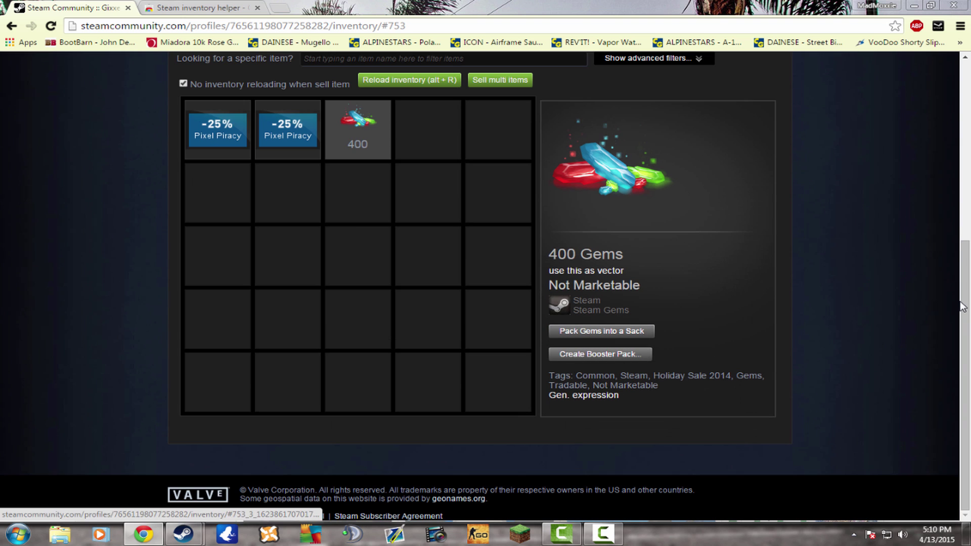
pyautogui.click(218, 130)
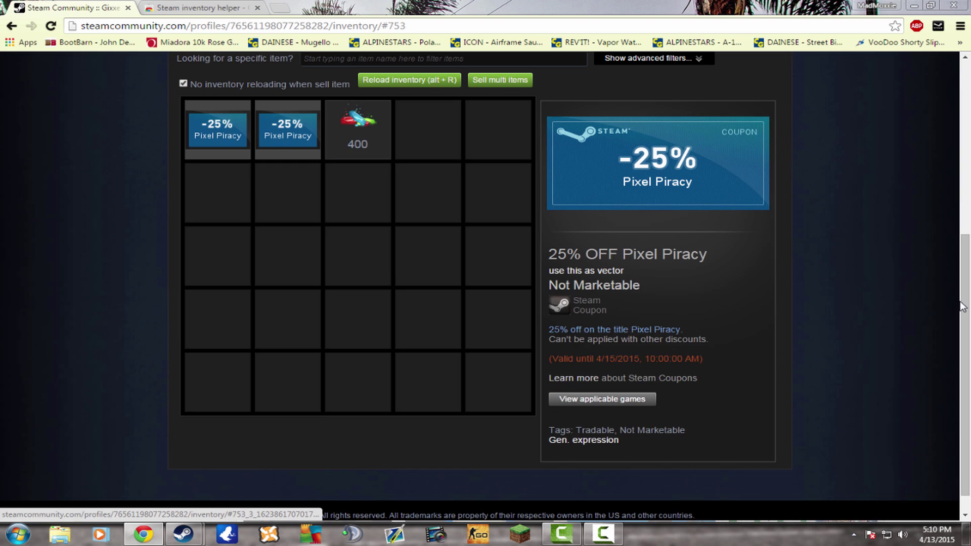
pyautogui.scroll(2, 962, 306)
pyautogui.scroll(2, 962, 306)
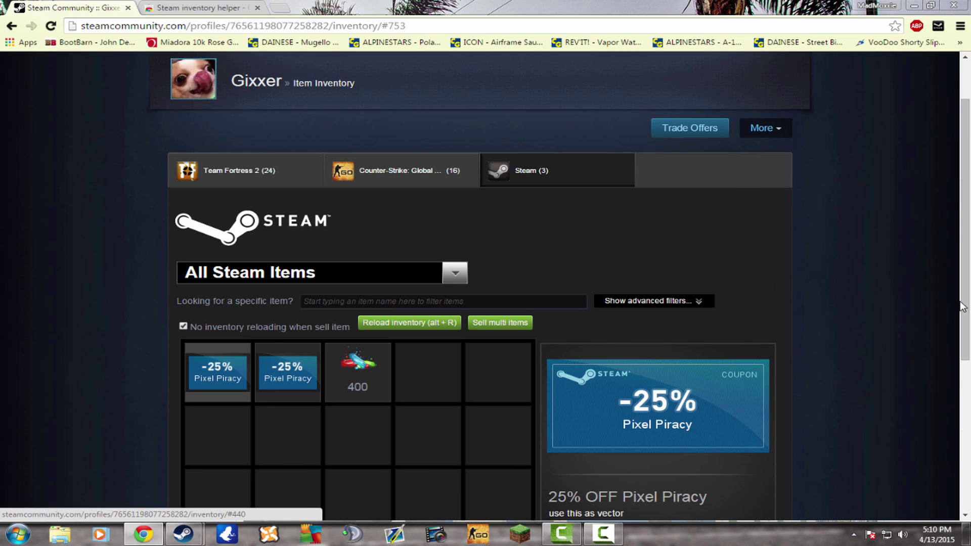
# - Open the Team Fortress 2 inventory and show the details of the Mann Co. Supply Crate Series #59
pyautogui.click(228, 169)
pyautogui.scroll(-2, 357, 284)
pyautogui.scroll(-2, 961, 306)
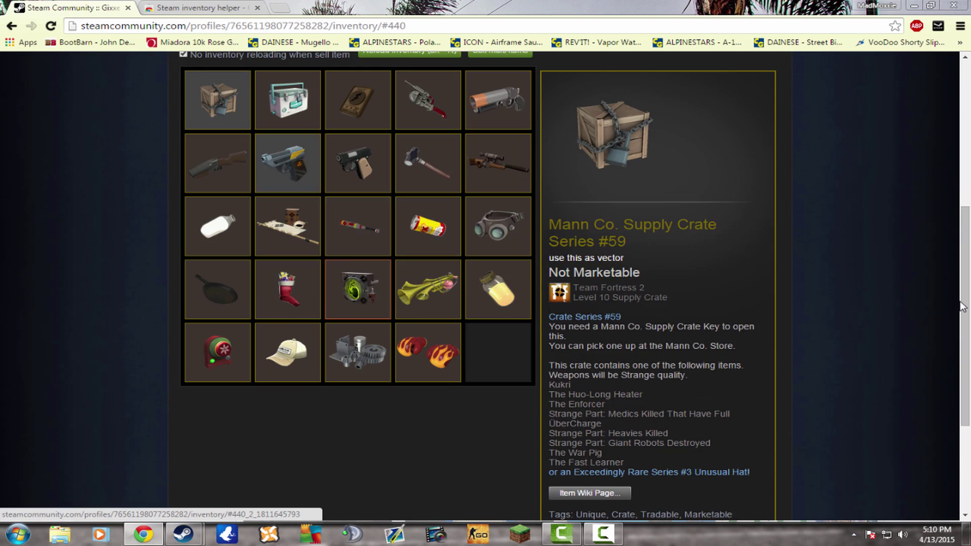
pyautogui.scroll(2, 962, 306)
pyautogui.click(217, 221)
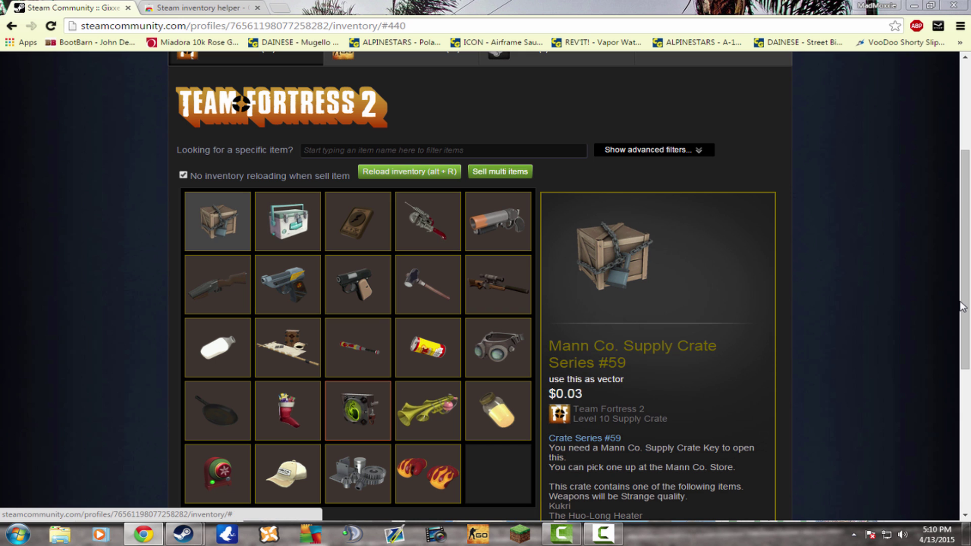
# - Start a multi-item sale and select the Mann Co. Supply Crate Series #59 and the Aqua Summer 2013 Cooler Series #66
pyautogui.click(499, 172)
pyautogui.click(217, 221)
pyautogui.click(288, 221)
pyautogui.scroll(-3, 962, 306)
pyautogui.scroll(3, 962, 306)
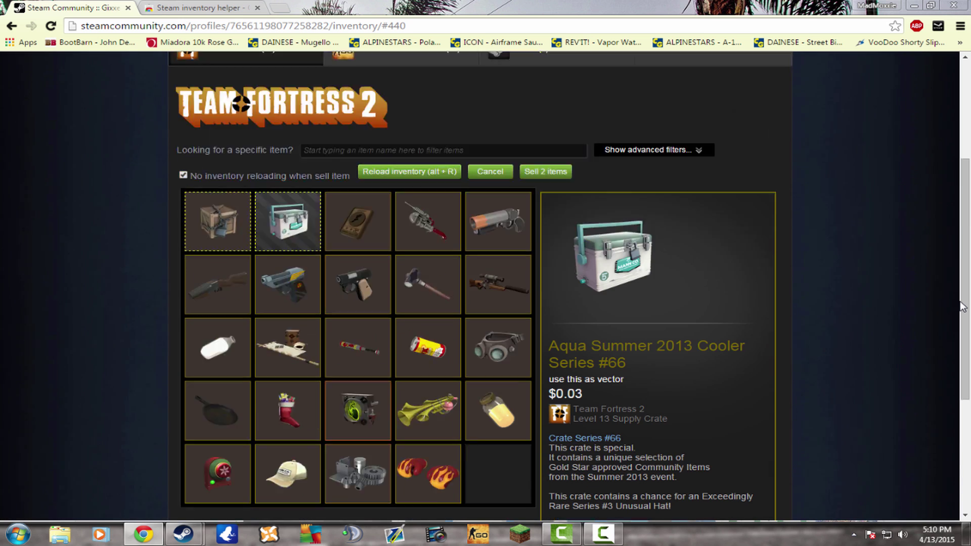
pyautogui.scroll(-1, 962, 306)
pyautogui.scroll(-3, 962, 305)
pyautogui.scroll(3, 962, 306)
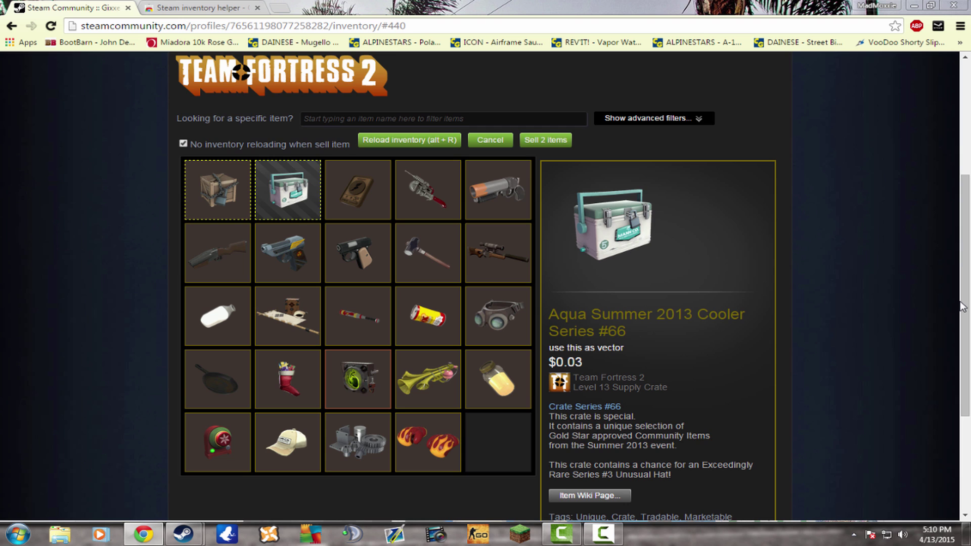
pyautogui.scroll(-3, 962, 306)
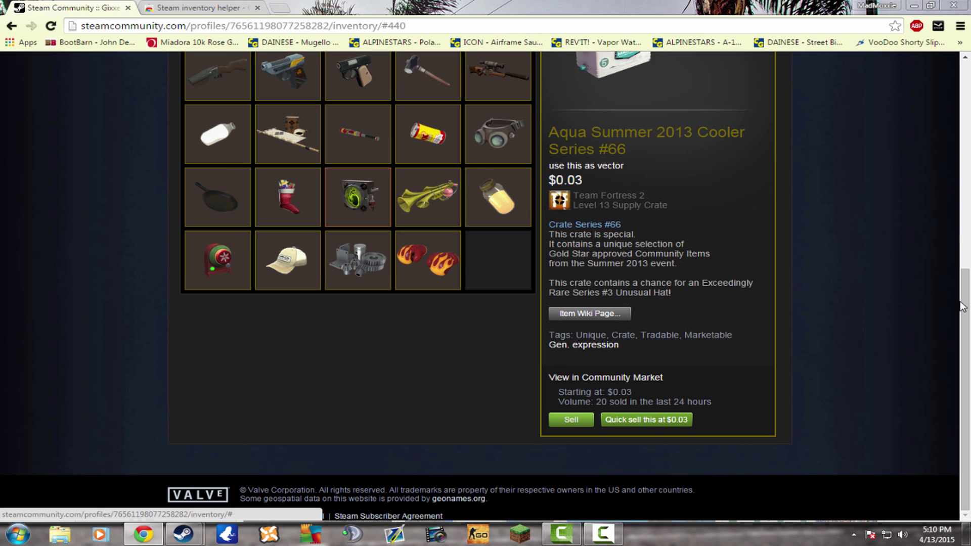
pyautogui.scroll(6, 962, 306)
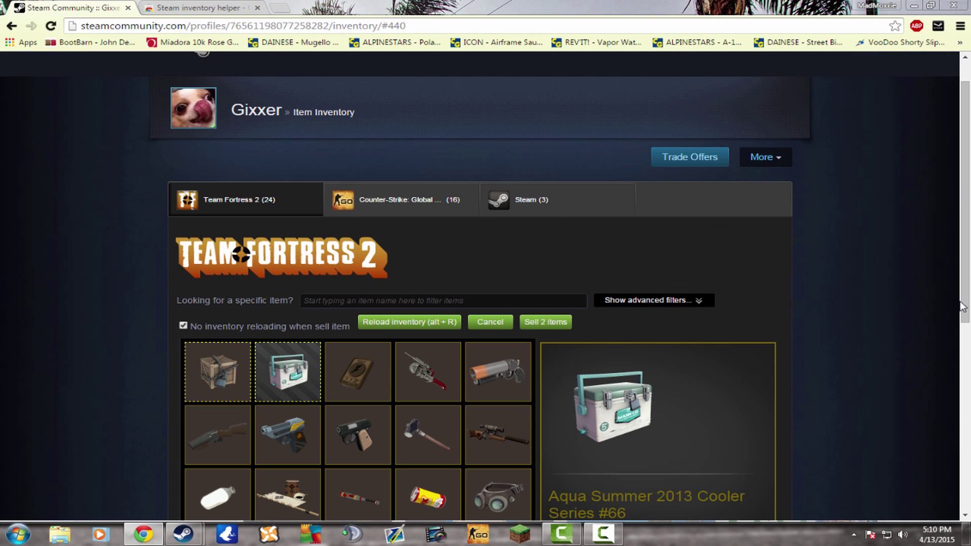
# - Try to sell the two selected crates as a batch with auto adjust at 0 and a receive price of $0.03 for the supply crate
pyautogui.click(545, 322)
pyautogui.click(439, 427)
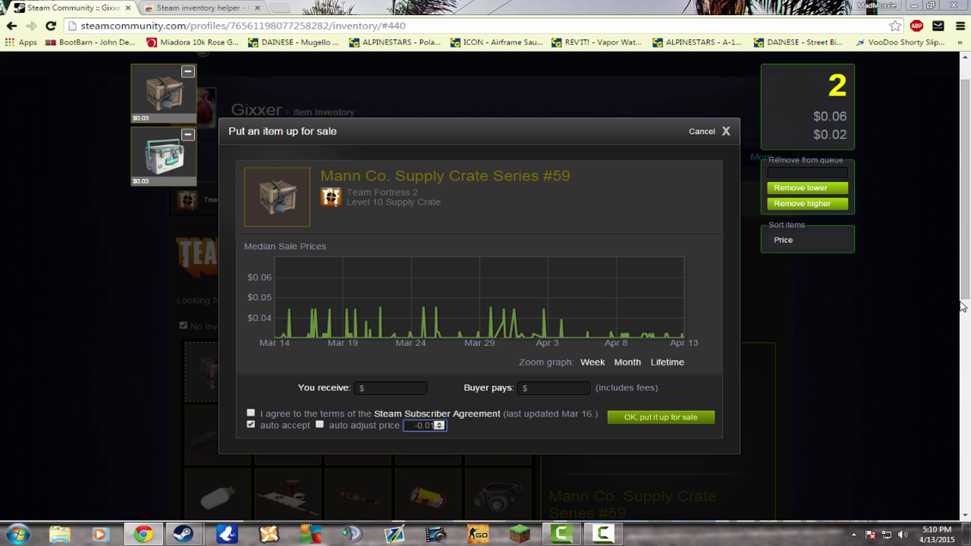
pyautogui.click(438, 423)
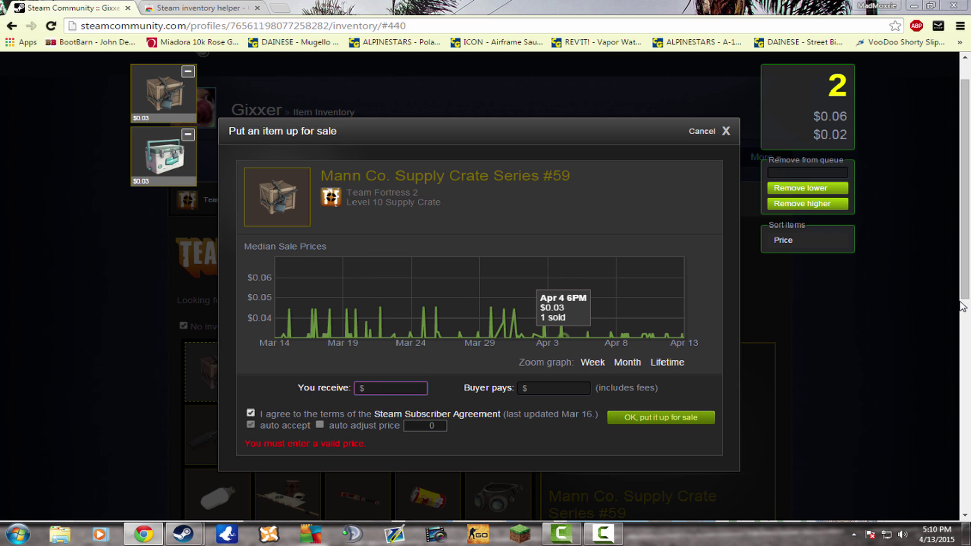
pyautogui.write('3')
pyautogui.press('BackSpace')
pyautogui.write('0.03')
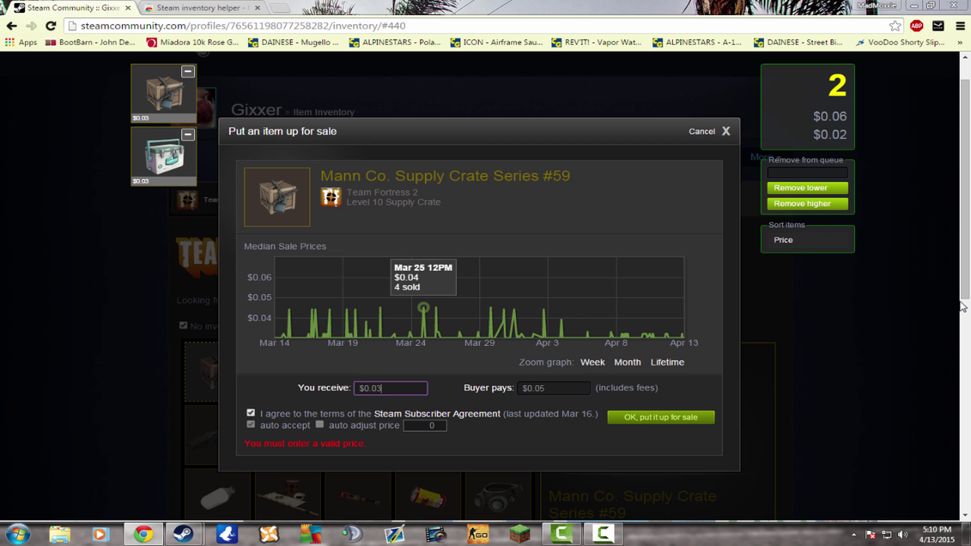
pyautogui.press('Return')
pyautogui.click(726, 131)
# - Quick sell the Mann Co. Supply Crate Series #59 and the Aqua Summer 2013 Cooler Series #66 at $0.03 each
pyautogui.scroll(-3, 480, 303)
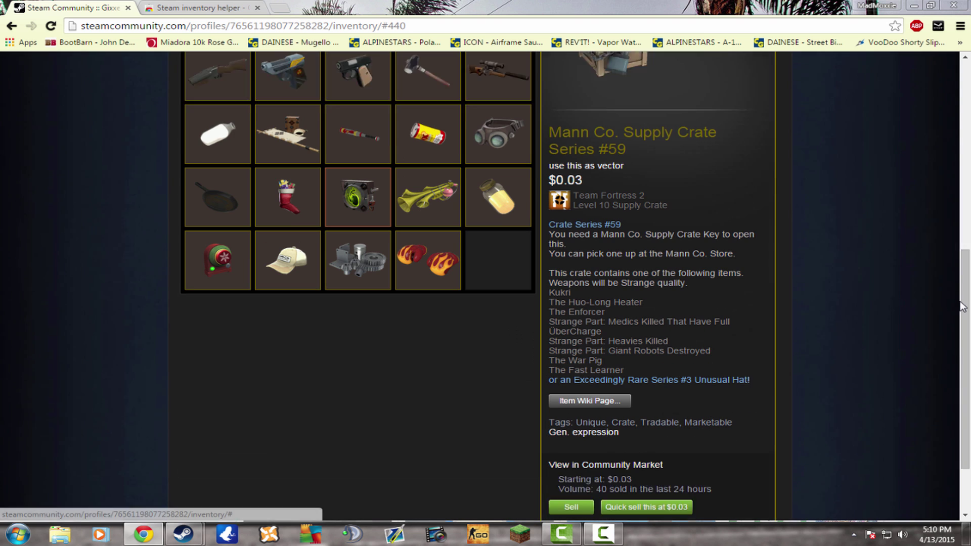
pyautogui.scroll(-1, 962, 307)
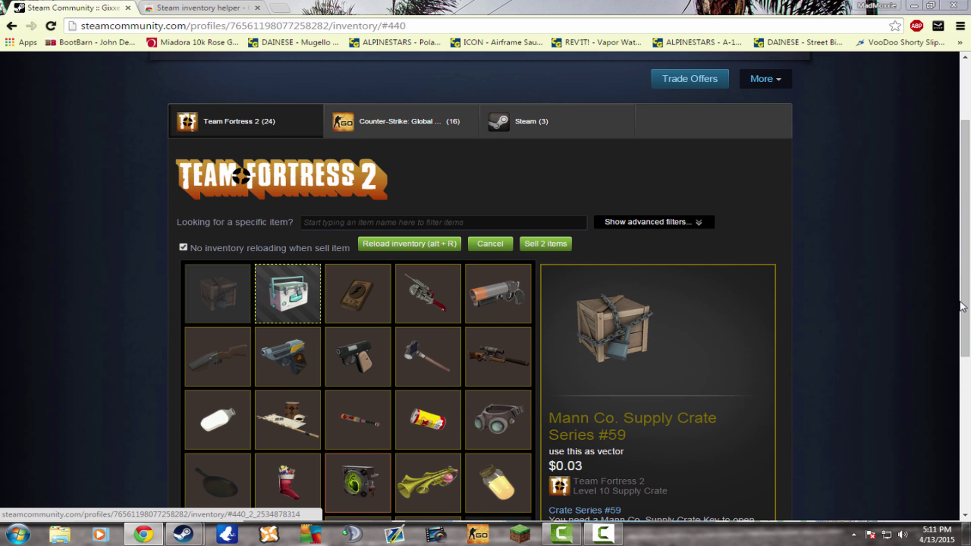
pyautogui.scroll(-5, 962, 307)
pyautogui.scroll(3, 962, 307)
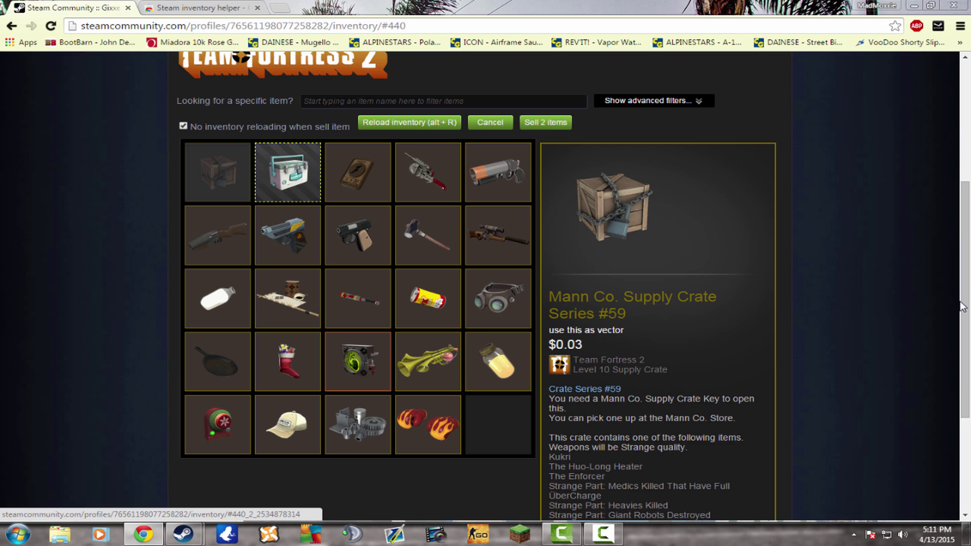
pyautogui.scroll(-3, 962, 307)
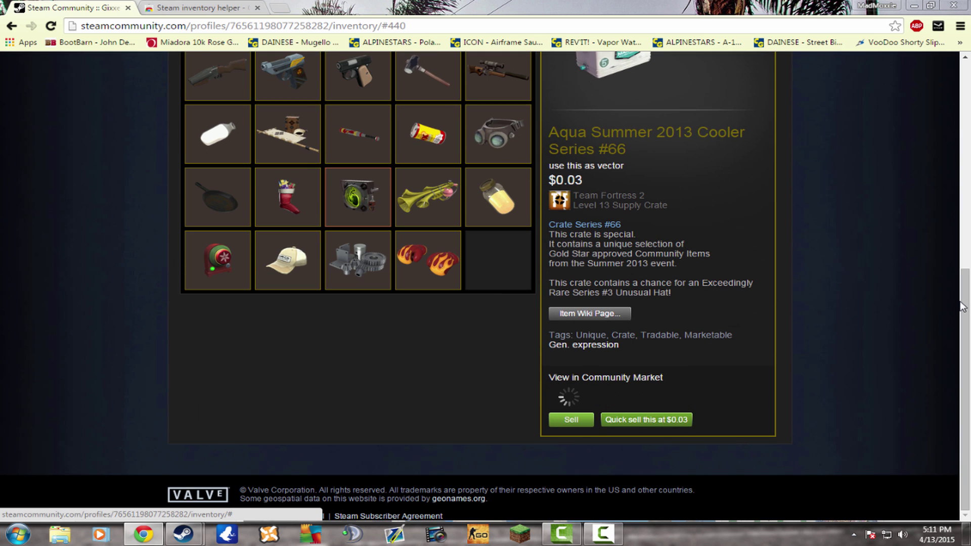
pyautogui.scroll(7, 962, 307)
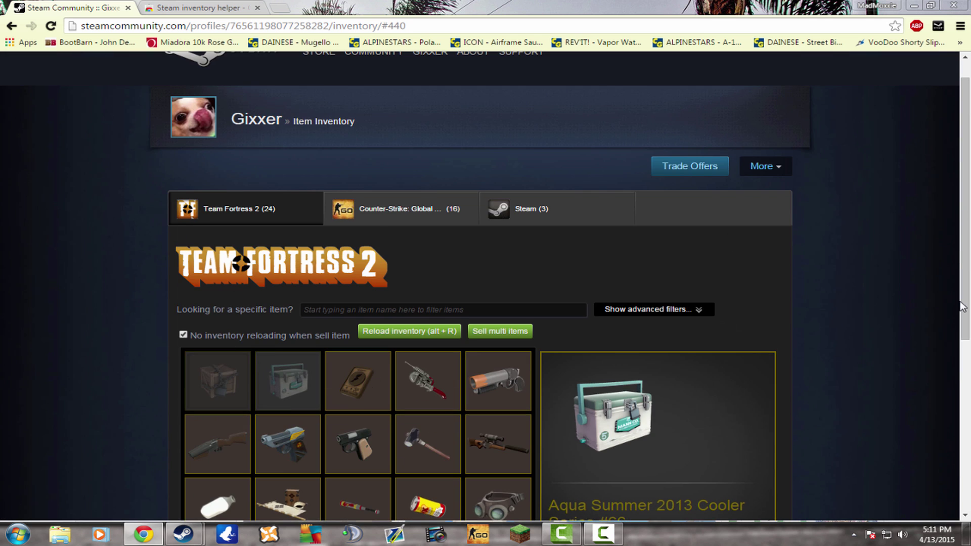
# - Open the Counter-Strike: Global Offensive inventory and look through its items
pyautogui.click(401, 209)
pyautogui.scroll(-4, 401, 209)
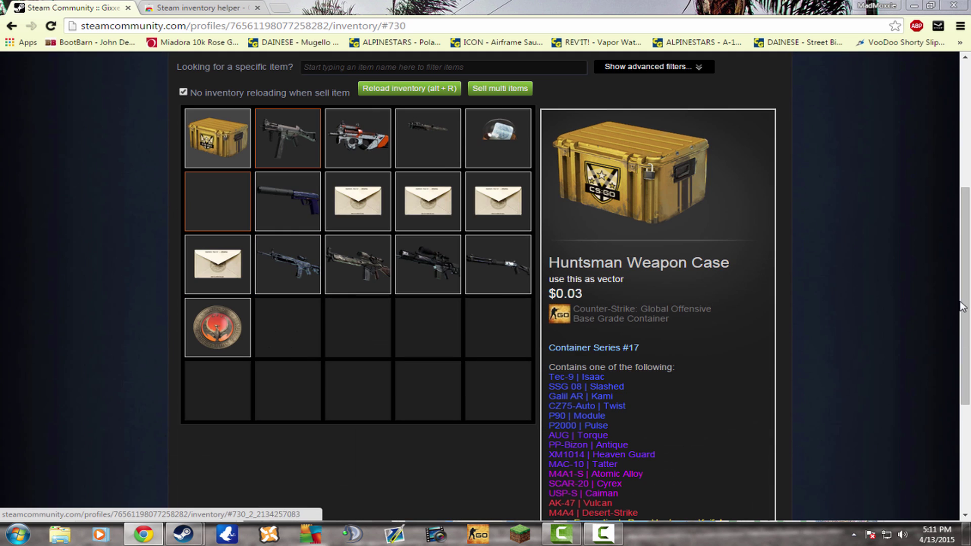
pyautogui.scroll(2, 390, 209)
pyautogui.scroll(2, 401, 208)
# - Open the Steam item inventory and show the details of the second 25% OFF Pixel Piracy coupon
pyautogui.click(556, 209)
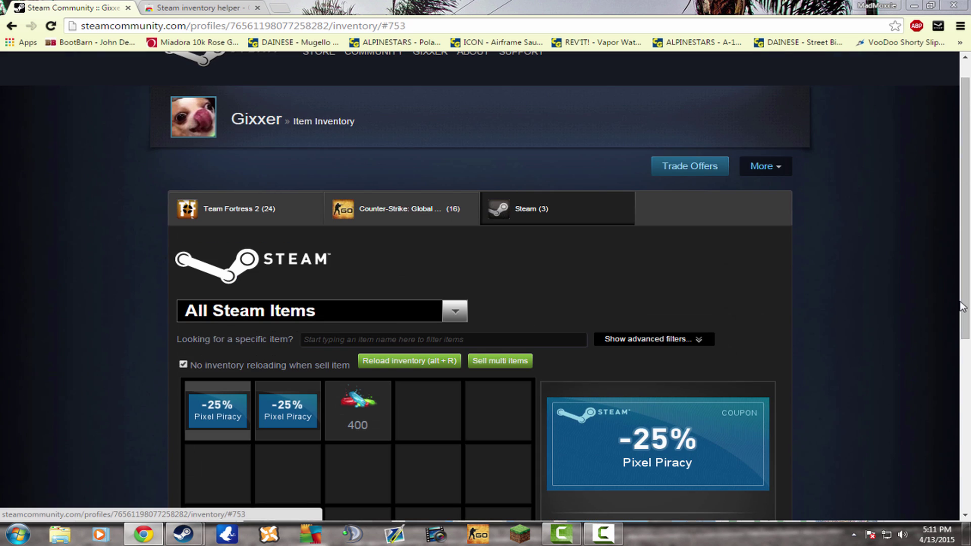
pyautogui.scroll(-1, 557, 208)
pyautogui.scroll(-2, 962, 307)
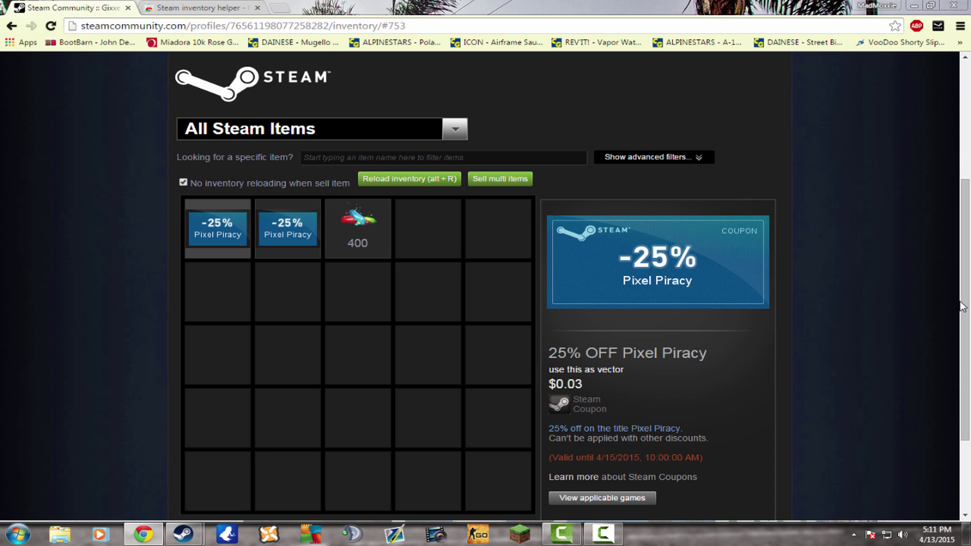
pyautogui.click(287, 229)
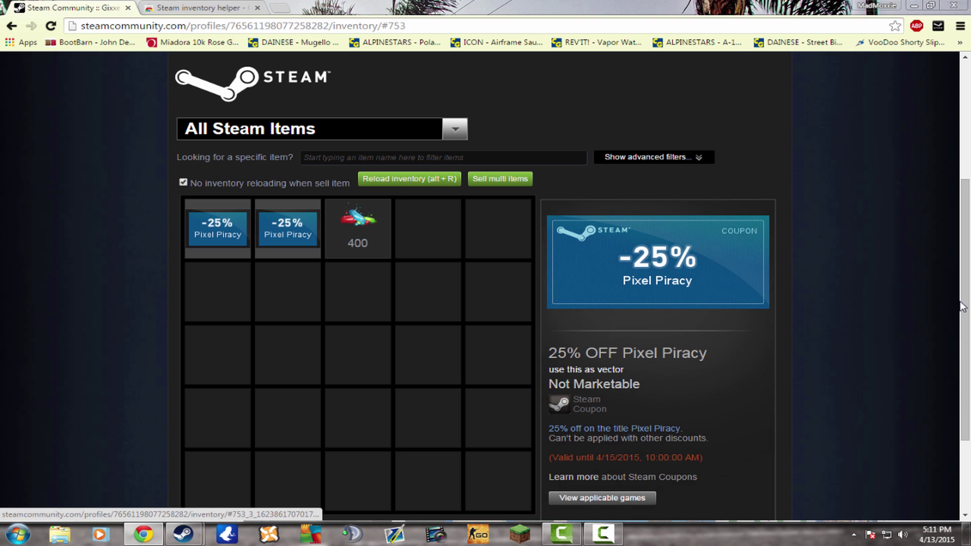
# - Switch to the Steam desktop client and open the game library
pyautogui.click(183, 534)
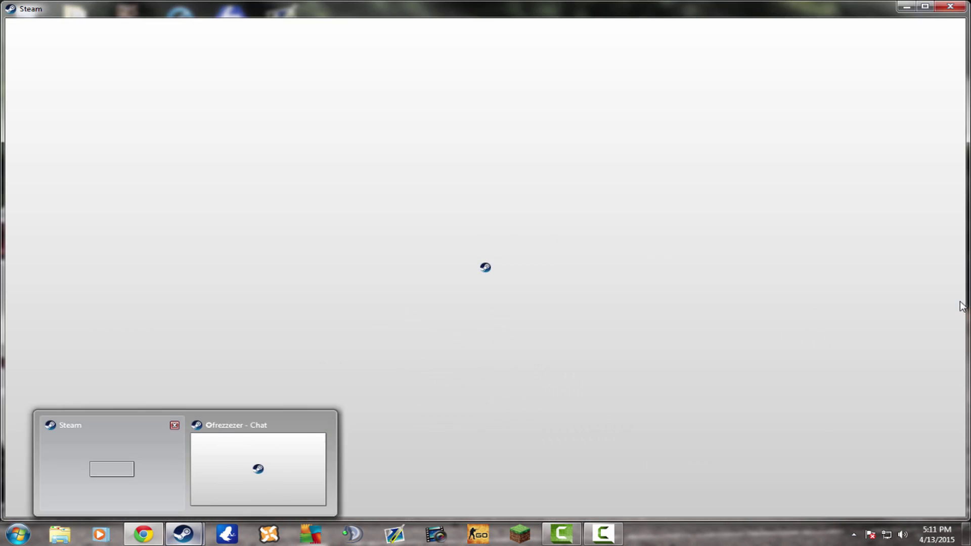
pyautogui.click(111, 460)
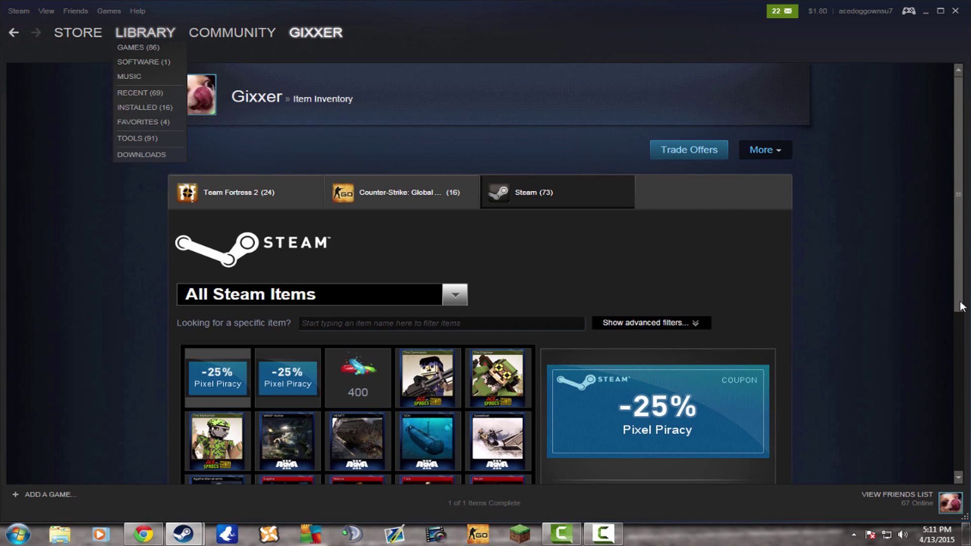
pyautogui.click(145, 32)
# - Find Pixel Piracy in the library's games list and show its game page
pyautogui.scroll(-4, 96, 221)
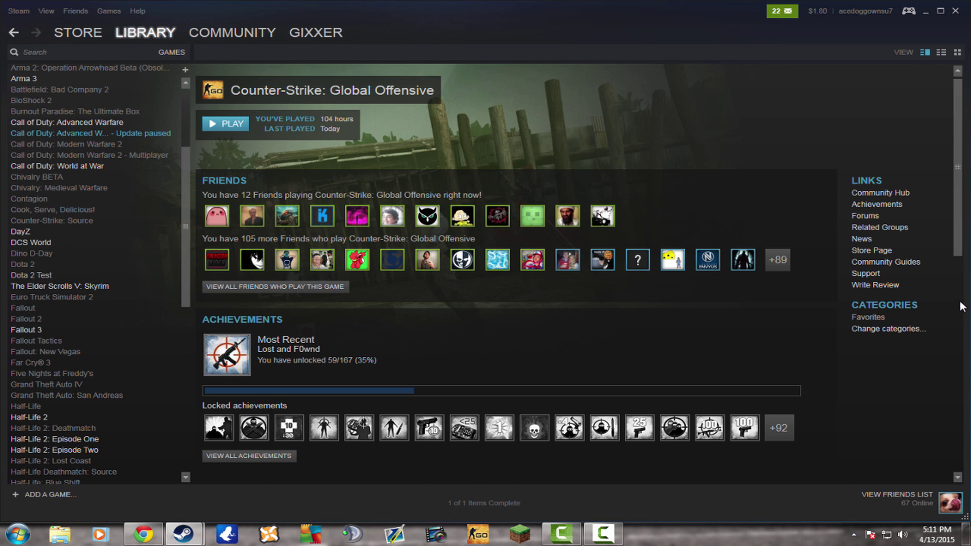
pyautogui.click(31, 275)
pyautogui.scroll(-4, 31, 275)
pyautogui.click(29, 477)
pyautogui.scroll(-2, 29, 478)
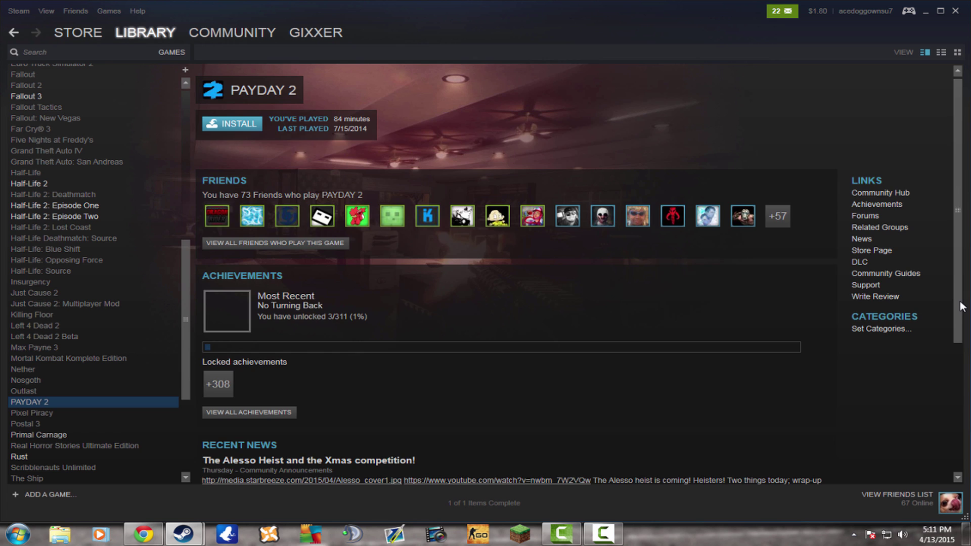
pyautogui.press('p')
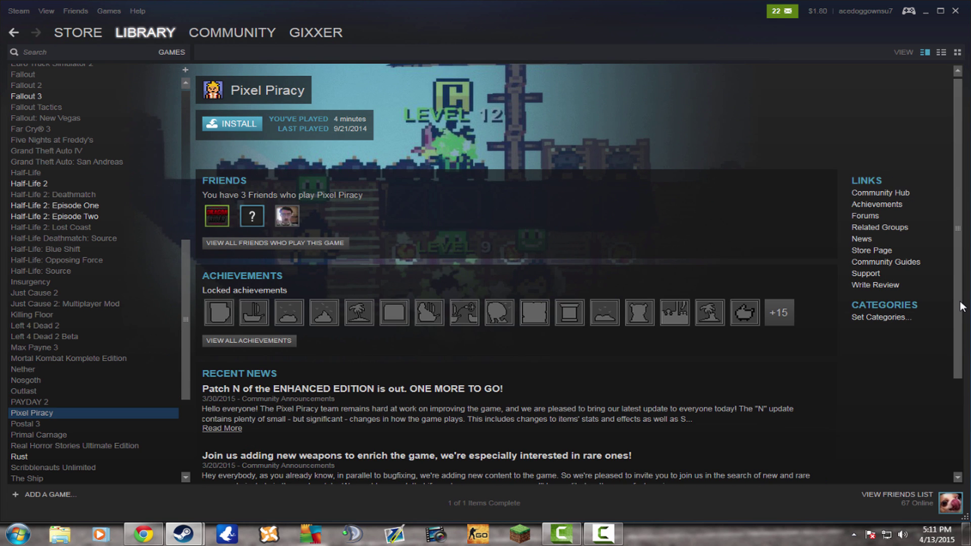
pyautogui.moveTo(186, 286); pyautogui.dragTo(186, 137)
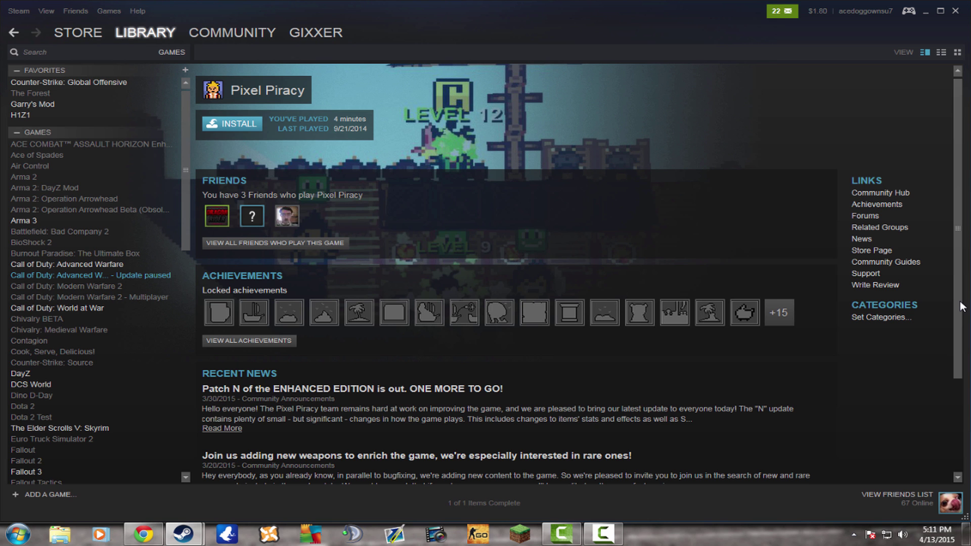
pyautogui.moveTo(183, 534)
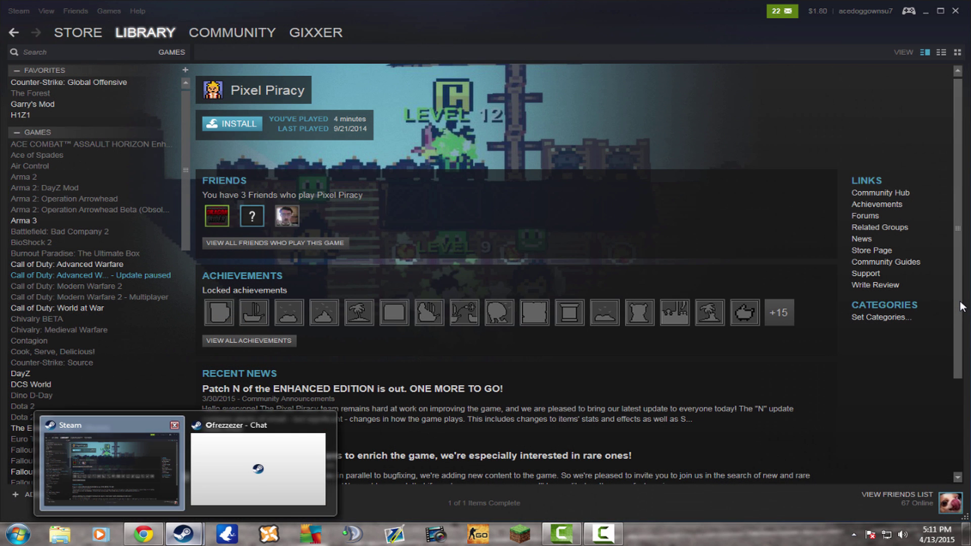
pyautogui.click(111, 465)
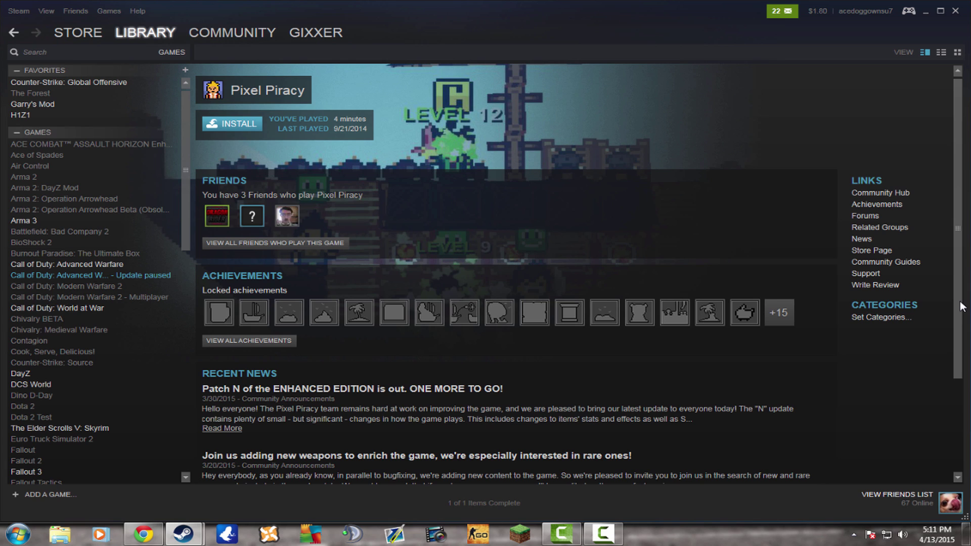